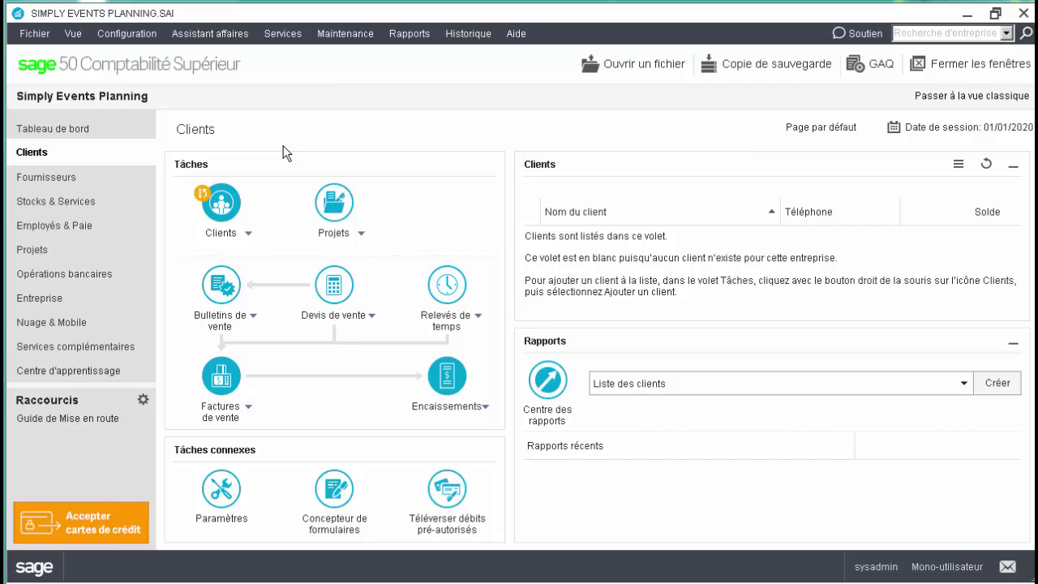
Step: Open the Clients section of the Guide de configuration
{"action": "left_click", "coordinate": [134, 34]}
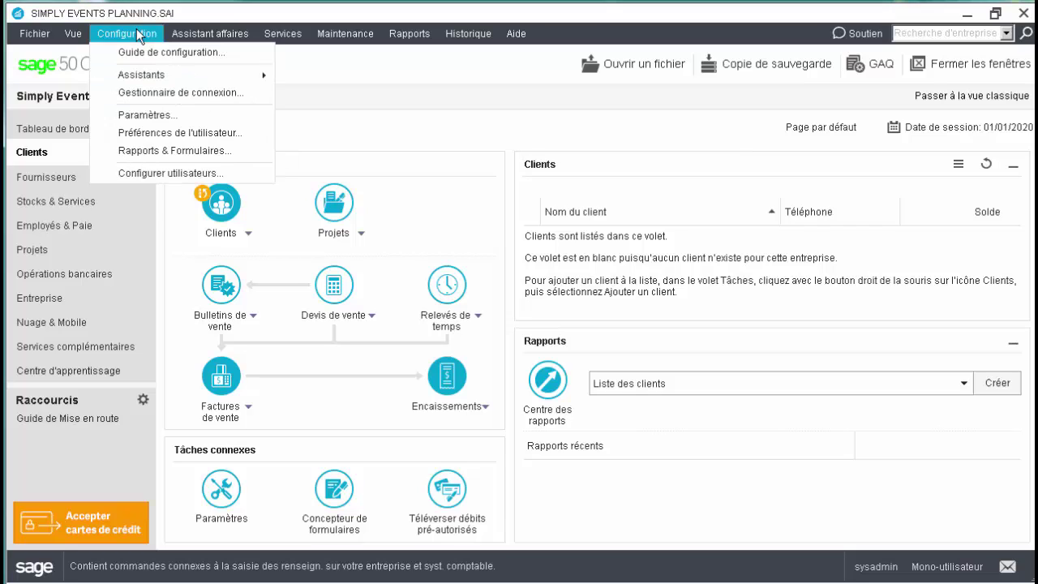
{"action": "left_click", "coordinate": [131, 52]}
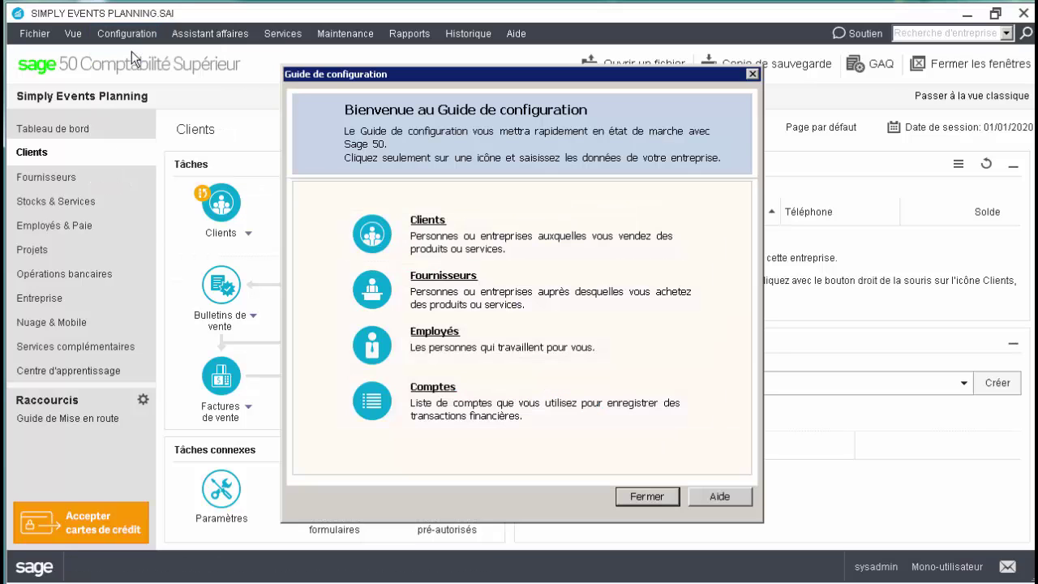
{"action": "left_click", "coordinate": [418, 225]}
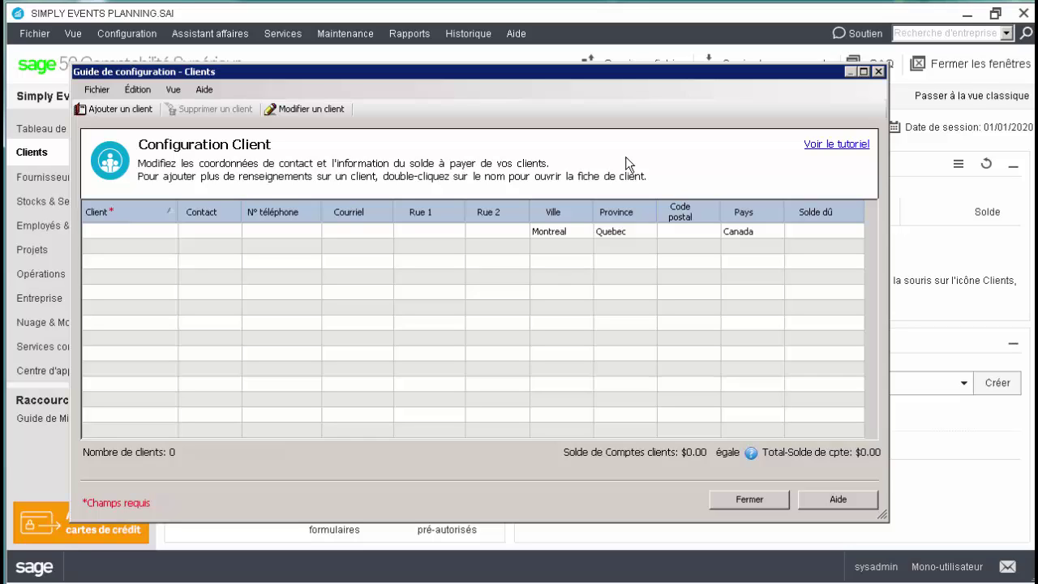
Step: Start a new client row for Quincaillerie Tremblay with the contact's full name and the phone number
{"action": "left_click", "coordinate": [167, 236]}
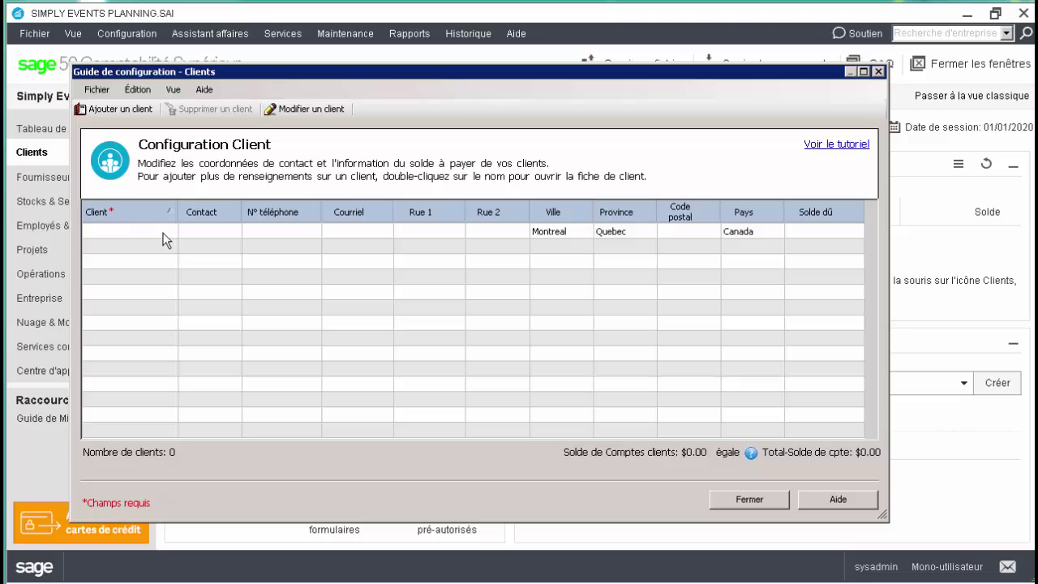
{"action": "type", "text": "Quincaillerie Tremblay"}
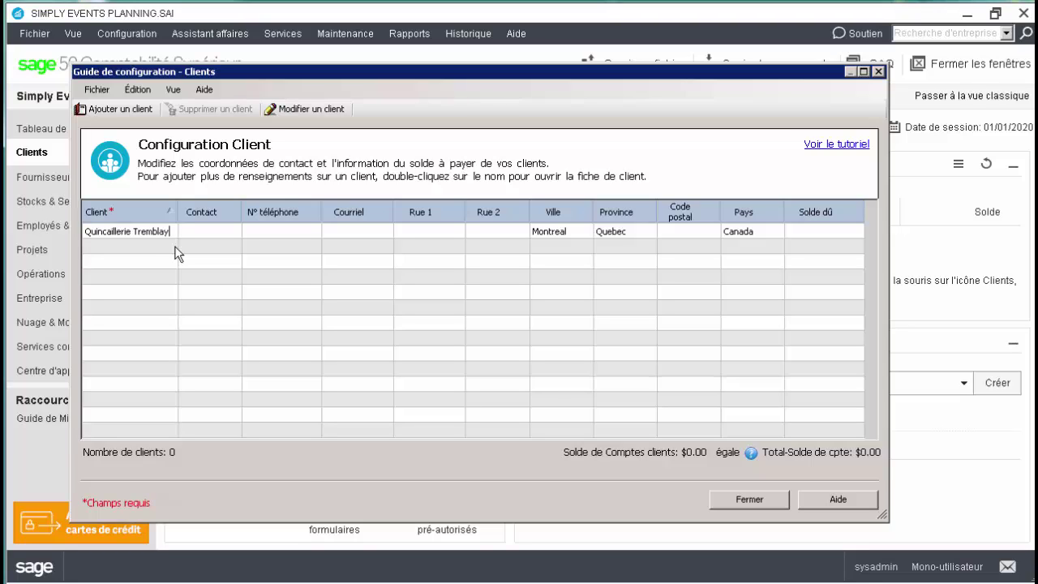
{"action": "key", "text": "Tab"}
{"action": "type", "text": "Jean Tremblay"}
{"action": "key", "text": "Tab"}
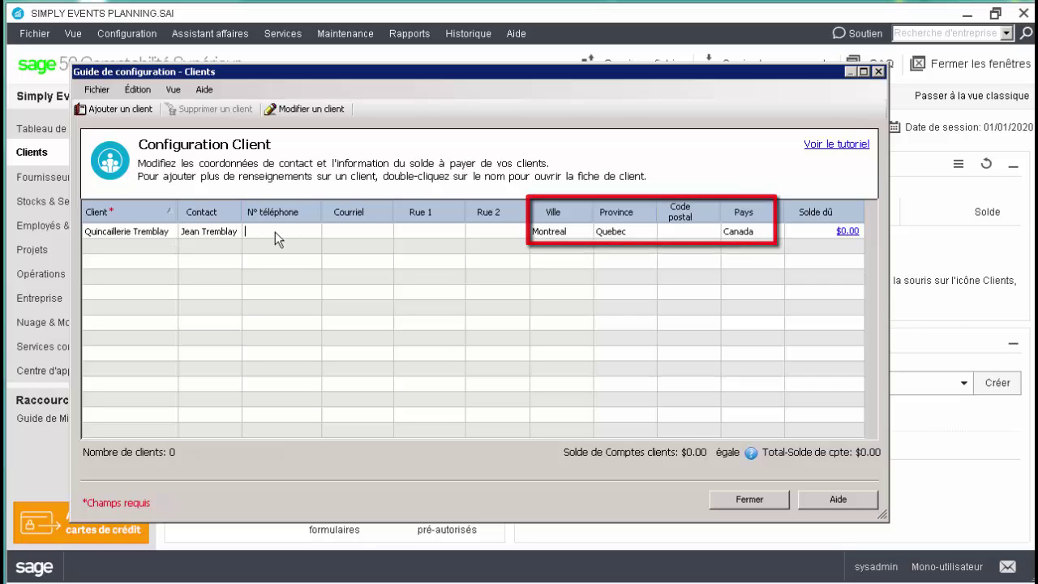
{"action": "type", "text": "9055"}
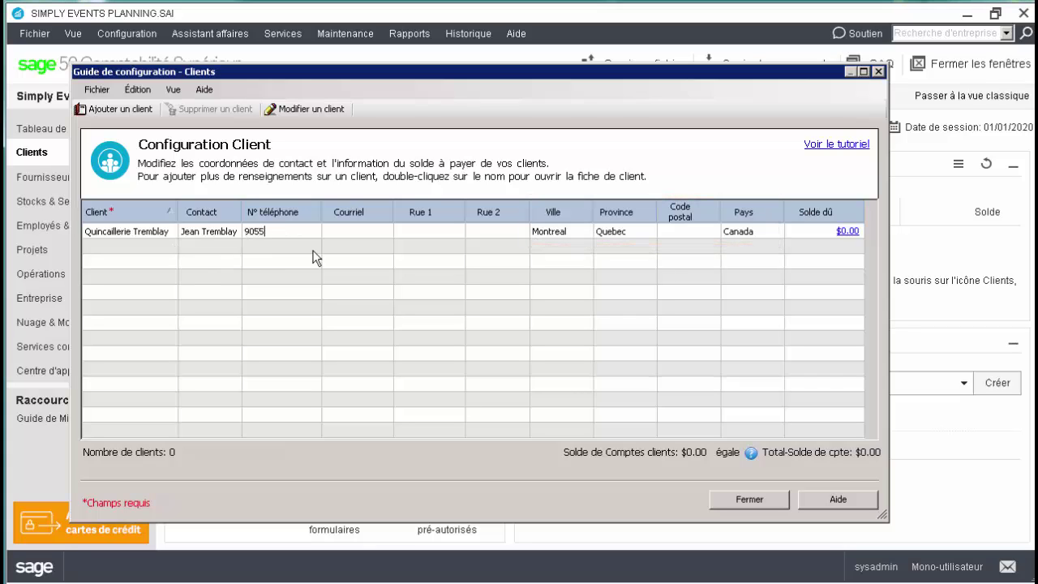
{"action": "type", "text": "554567"}
Step: Fill in Quincaillerie Tremblay's street address and postal code, with Ottawa as the city and ON as the province
{"action": "key", "text": "Tab"}
{"action": "key", "text": "Tab"}
{"action": "type", "text": "514 Main"}
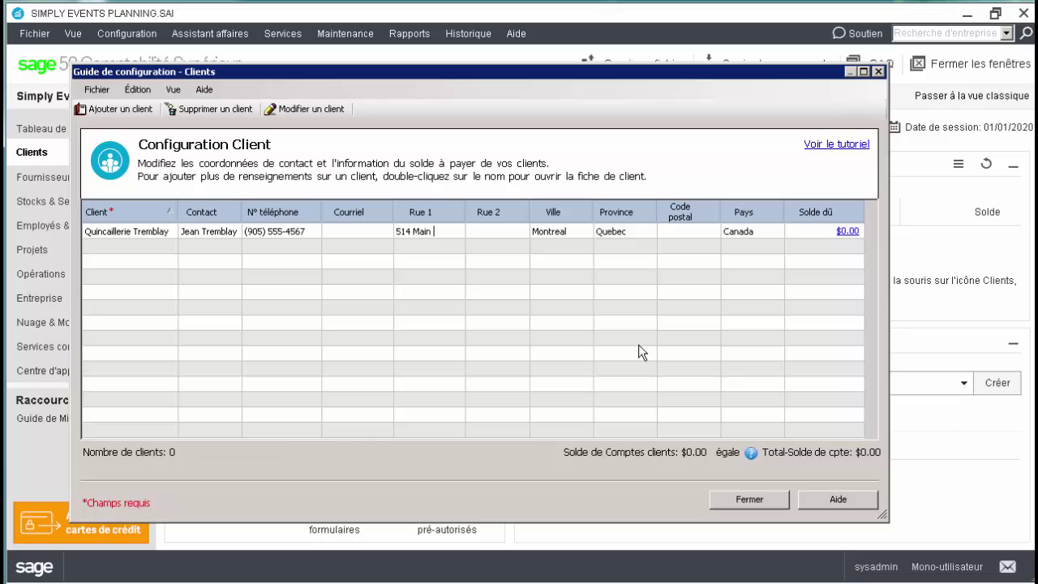
{"action": "key", "text": "Tab"}
{"action": "key", "text": "Tab"}
{"action": "type", "text": "Ottawa"}
{"action": "key", "text": "Tab"}
{"action": "type", "text": "ON"}
{"action": "type", "text": "M1N 1M1"}
{"action": "key", "text": "Tab"}
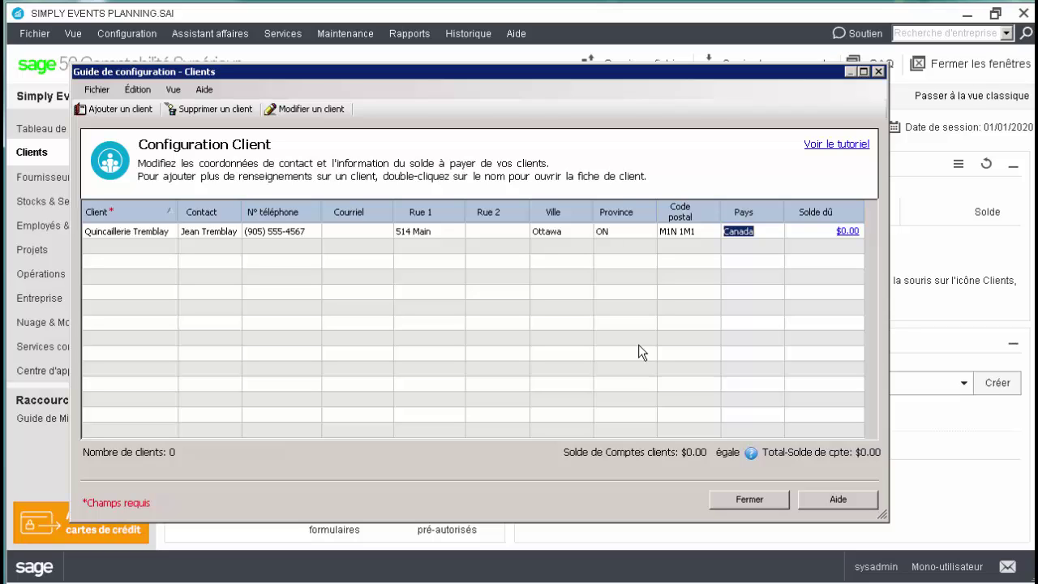
Step: Save the new Quincaillerie Tremblay client and open its historical transactions from its balance due
{"action": "left_click", "coordinate": [861, 233]}
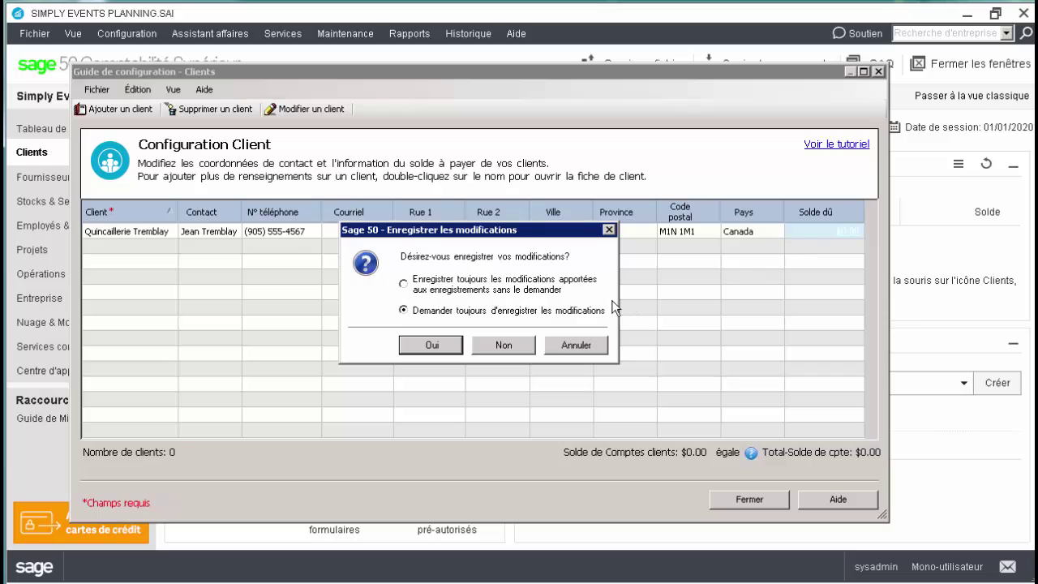
{"action": "left_click", "coordinate": [444, 347]}
{"action": "left_click", "coordinate": [444, 347]}
{"action": "left_click", "coordinate": [444, 347]}
{"action": "left_click", "coordinate": [444, 347]}
{"action": "left_click", "coordinate": [444, 347]}
{"action": "left_click", "coordinate": [444, 347]}
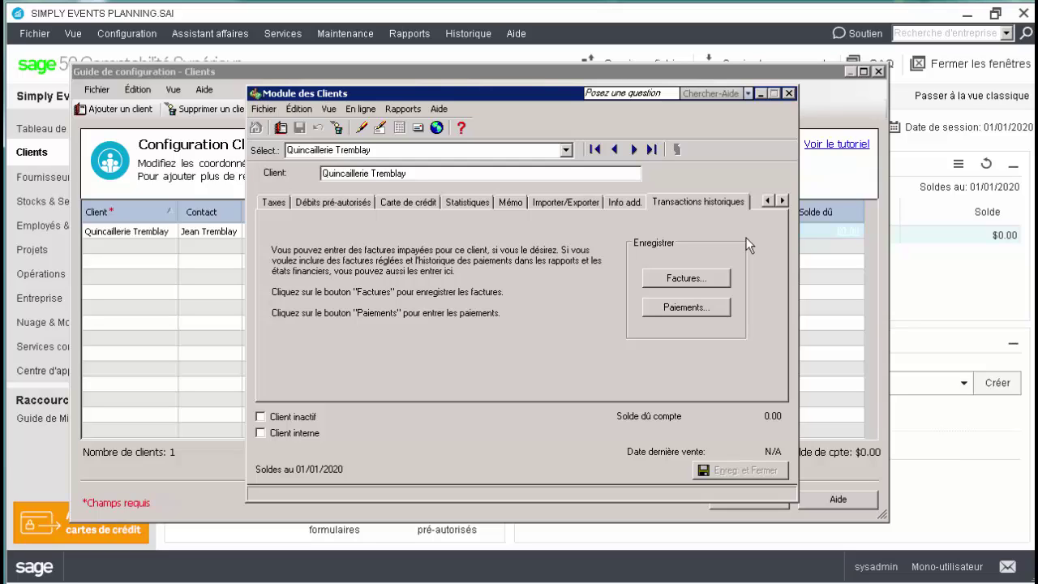
Step: Start a historical invoice for Quincaillerie Tremblay numbered 3796 and dated 12/29/2019
{"action": "left_click", "coordinate": [705, 277]}
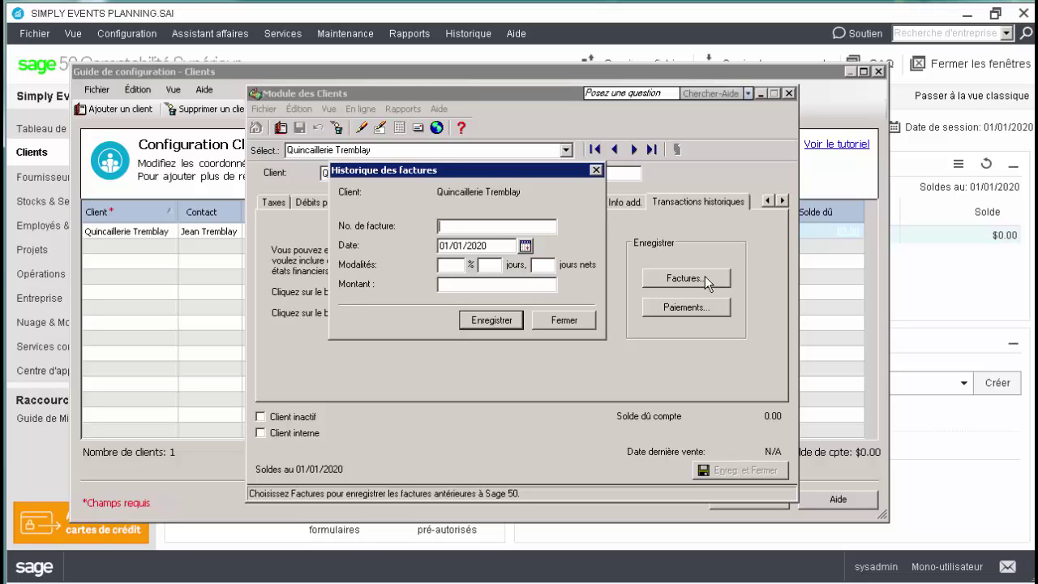
{"action": "type", "text": "3796"}
{"action": "type", "text": "1229201"}
{"action": "type", "text": "9"}
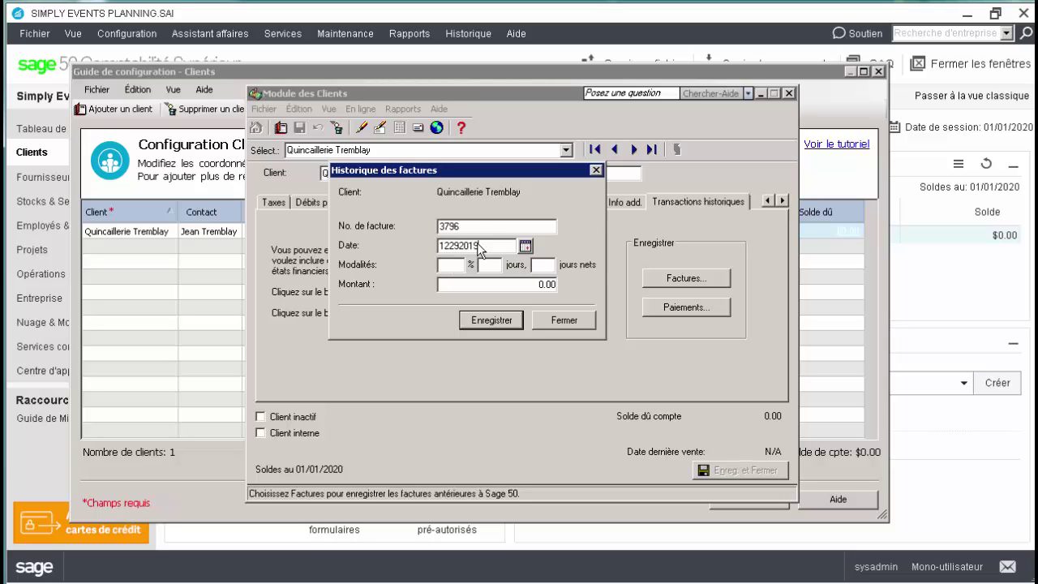
Step: Record the invoice with terms of 1% within 10 days, net 30 days, and an amount of 5,798.00, and close the invoice history
{"action": "type", "text": "1"}
{"action": "key", "text": "Tab"}
{"action": "type", "text": "10"}
{"action": "key", "text": "Tab"}
{"action": "type", "text": "30"}
{"action": "key", "text": "Tab"}
{"action": "type", "text": "5798"}
{"action": "key", "text": "Tab"}
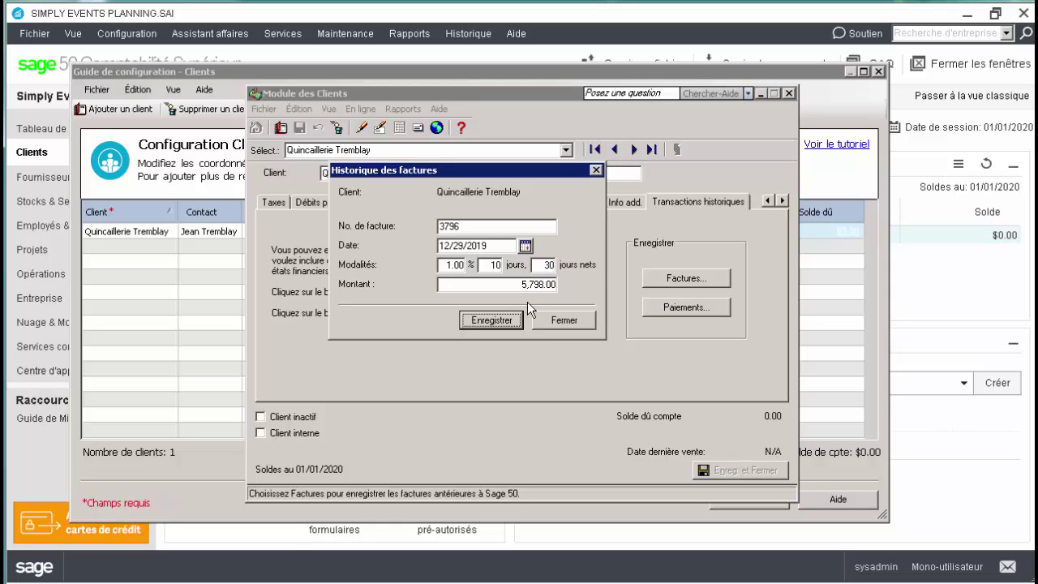
{"action": "left_click", "coordinate": [513, 320]}
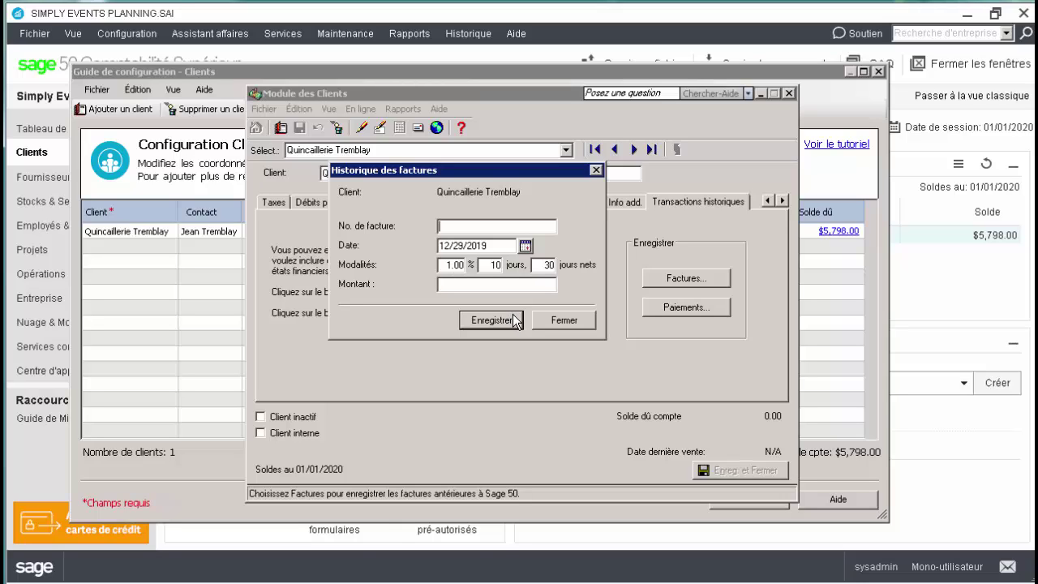
{"action": "left_click", "coordinate": [560, 323]}
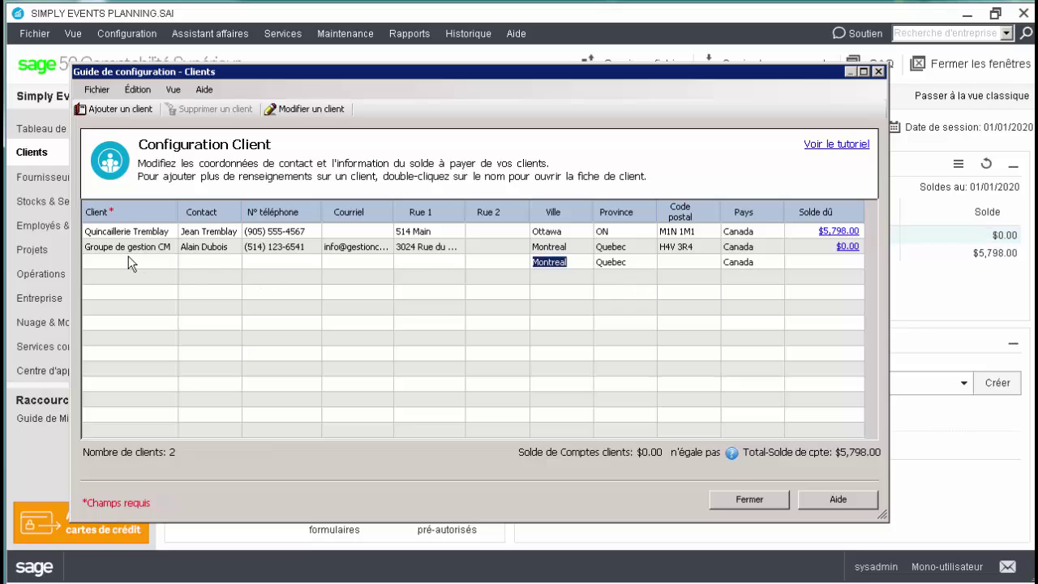
Step: Add the client Construction Morin et fils with its contact's name, phone number and e-mail, keeping the default city, province and country
{"action": "key", "text": "Tab"}
{"action": "key", "text": "Tab"}
{"action": "key", "text": "Tab"}
{"action": "key", "text": "Tab"}
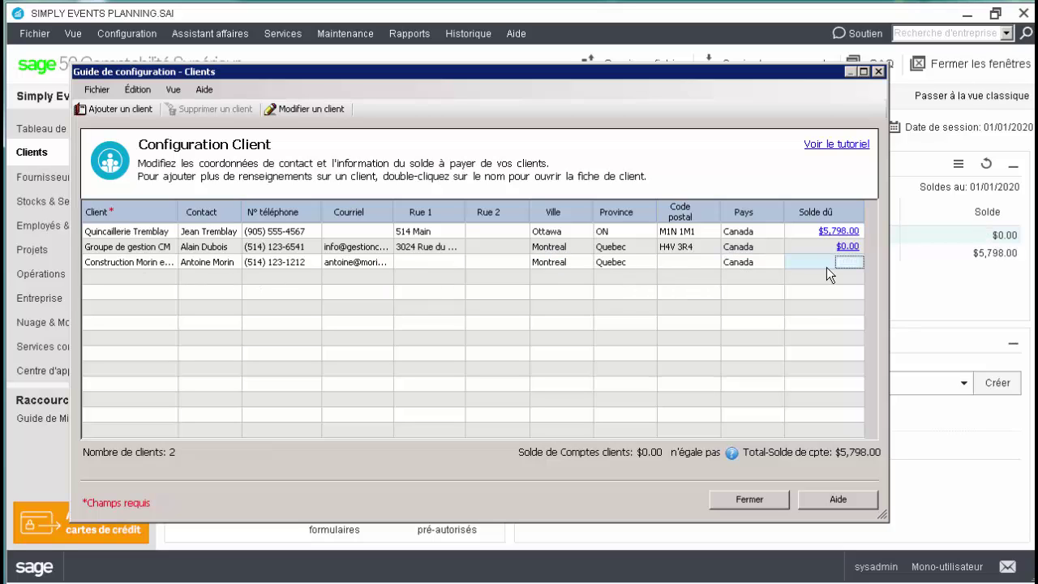
Step: Record historical invoice 3805 for Construction Morin et fils, dated 12/30/2019, terms 1% 10 days, net 30, amount 1,276.43, and close its record
{"action": "left_click", "coordinate": [844, 269]}
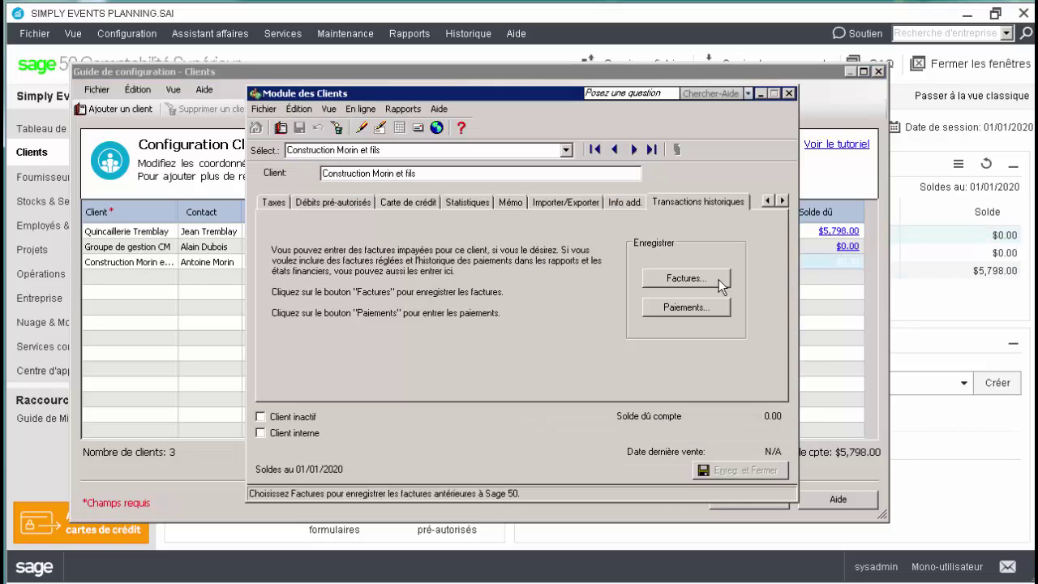
{"action": "left_click", "coordinate": [719, 279]}
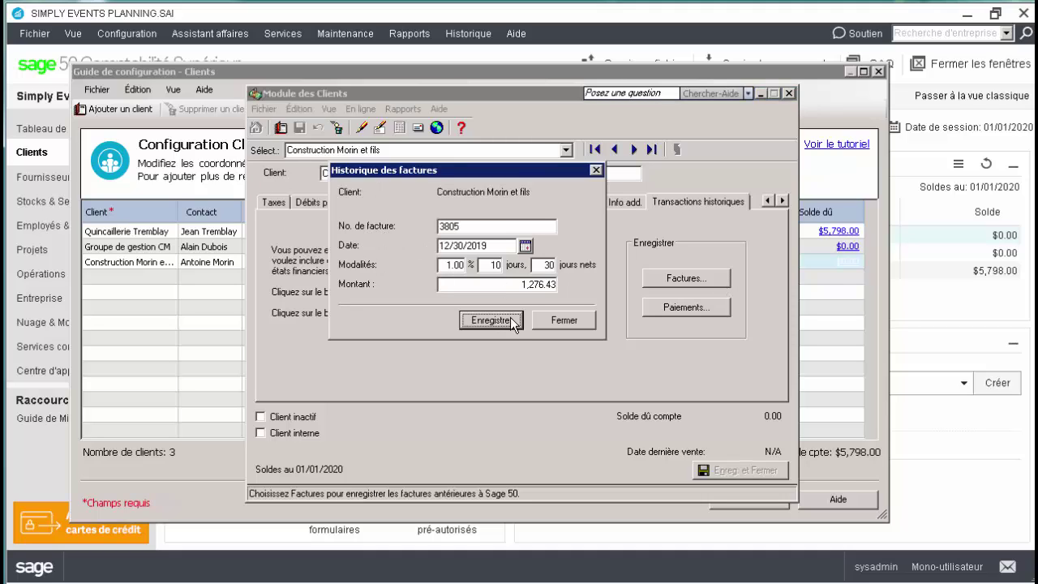
{"action": "left_click", "coordinate": [511, 321]}
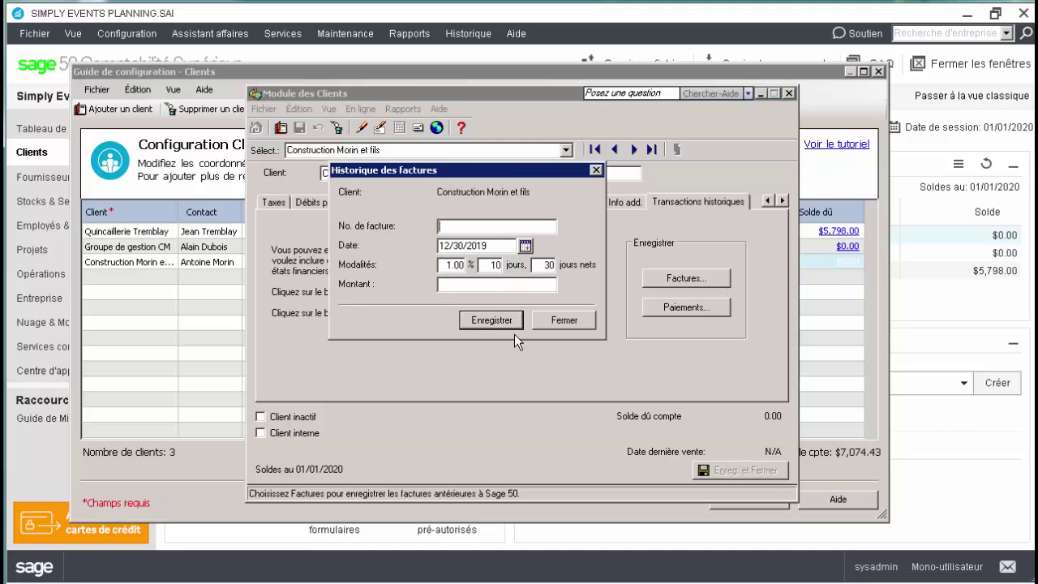
{"action": "left_click", "coordinate": [555, 324]}
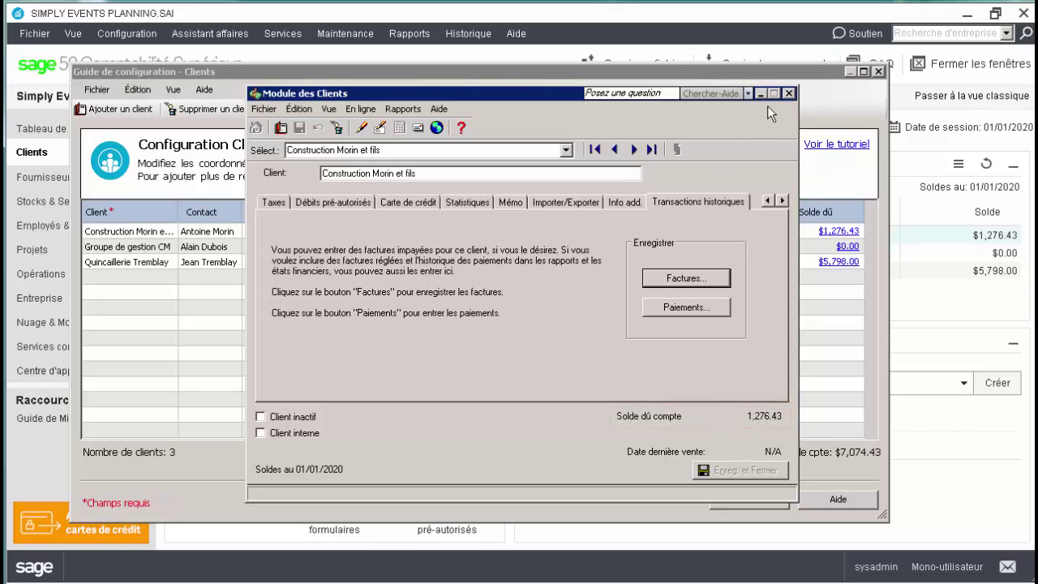
{"action": "left_click", "coordinate": [785, 94]}
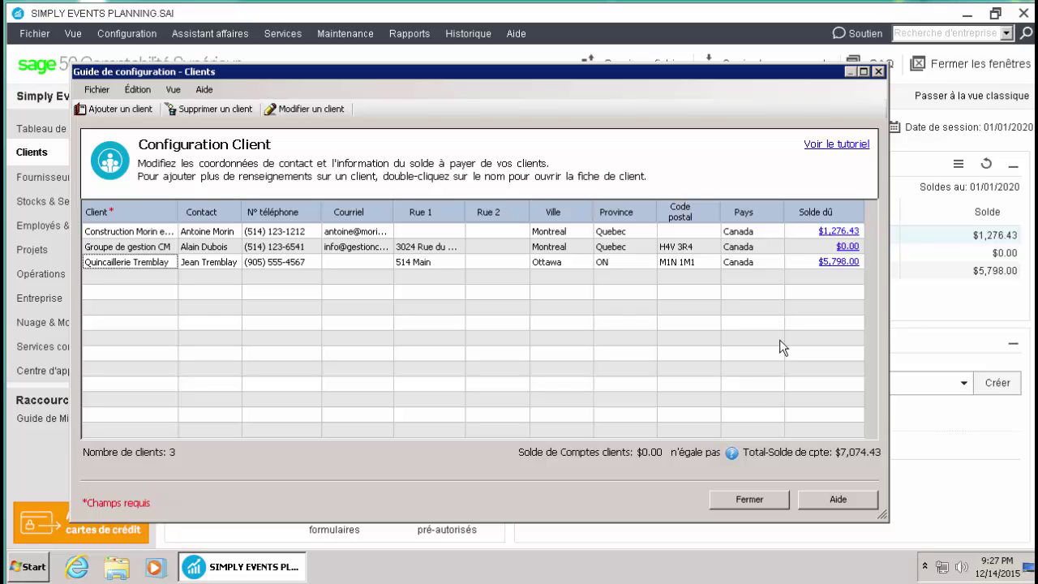
Step: Consult the help on the balance mismatch and close the client list, changing the Comptes clients balance to equal the total payable
{"action": "left_click", "coordinate": [733, 454]}
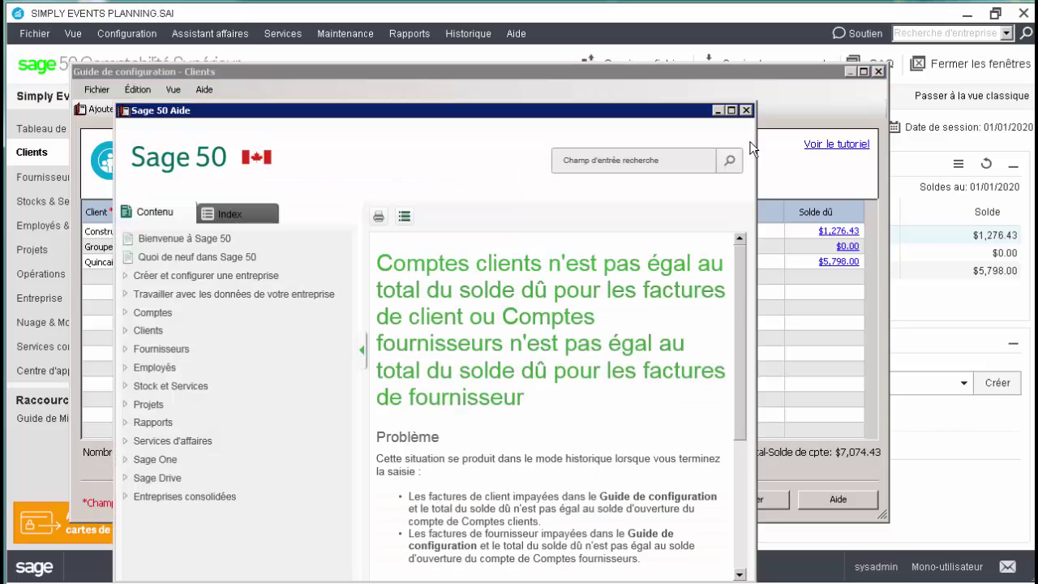
{"action": "left_click", "coordinate": [745, 109]}
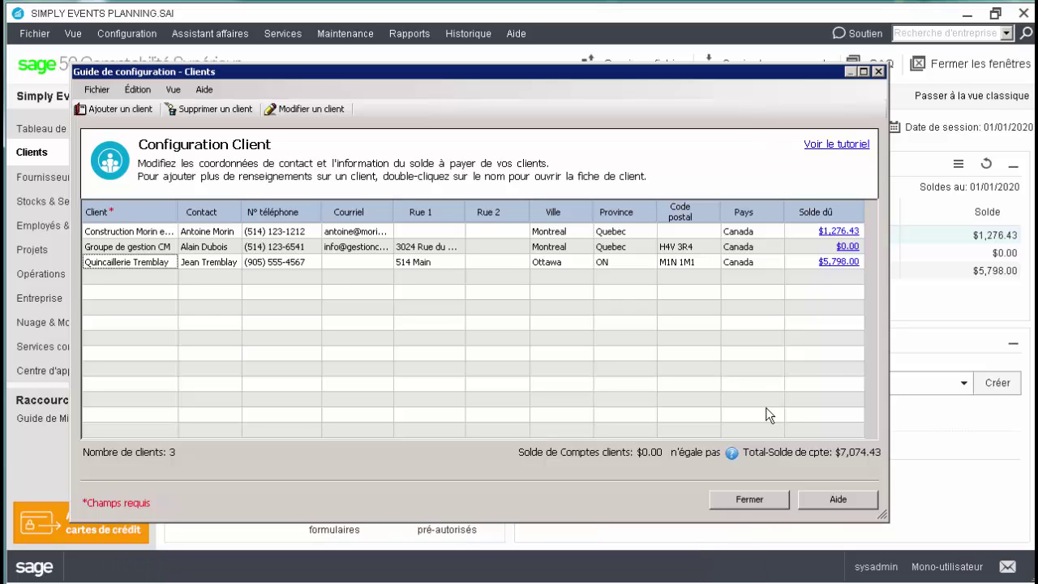
{"action": "left_click", "coordinate": [749, 499]}
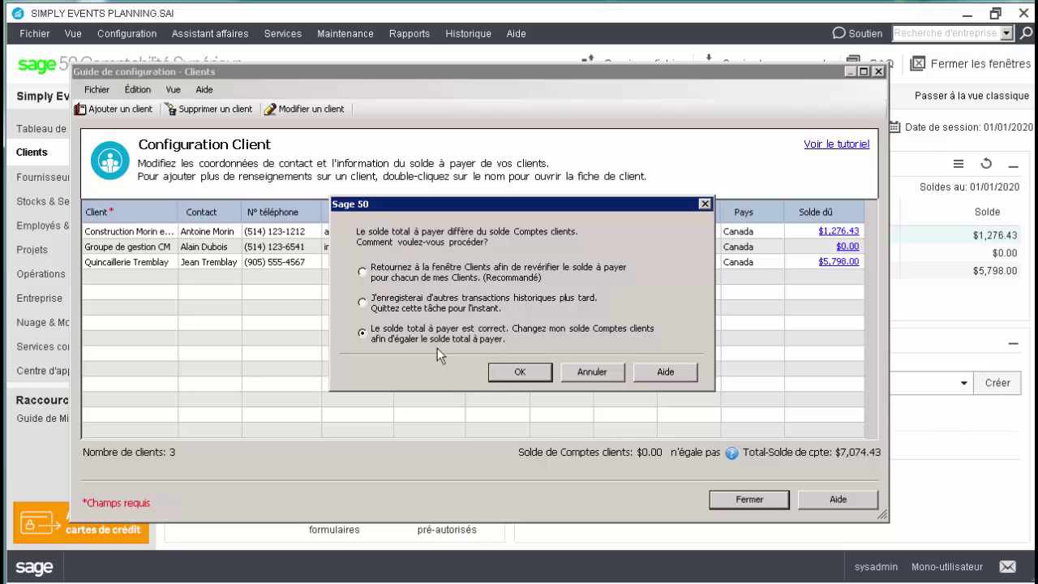
{"action": "left_click", "coordinate": [531, 371]}
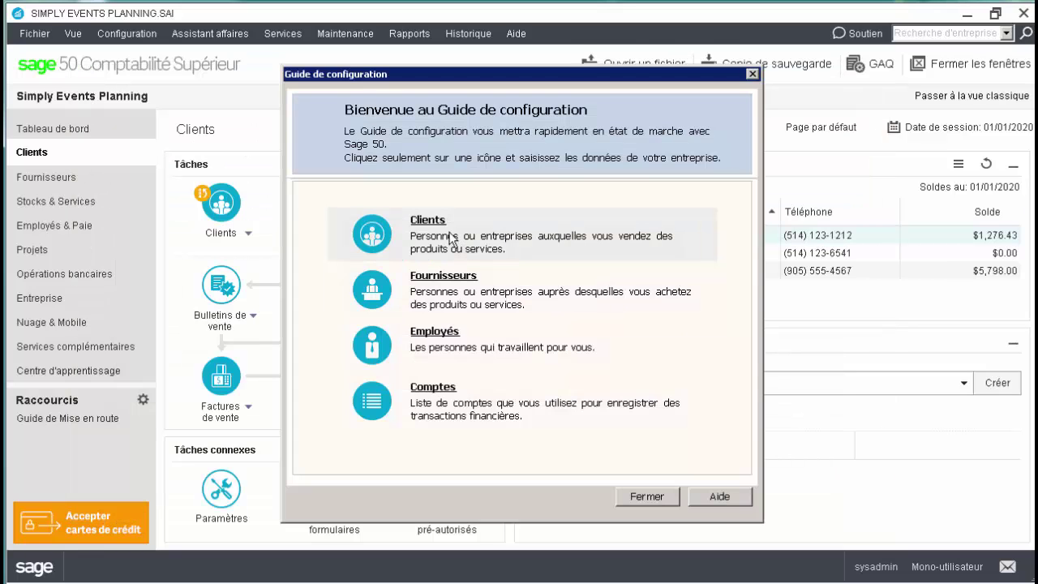
Step: Reopen the Clients configuration and replace Quincaillerie Tremblay's street address and postal code with the new ones
{"action": "left_click", "coordinate": [440, 231]}
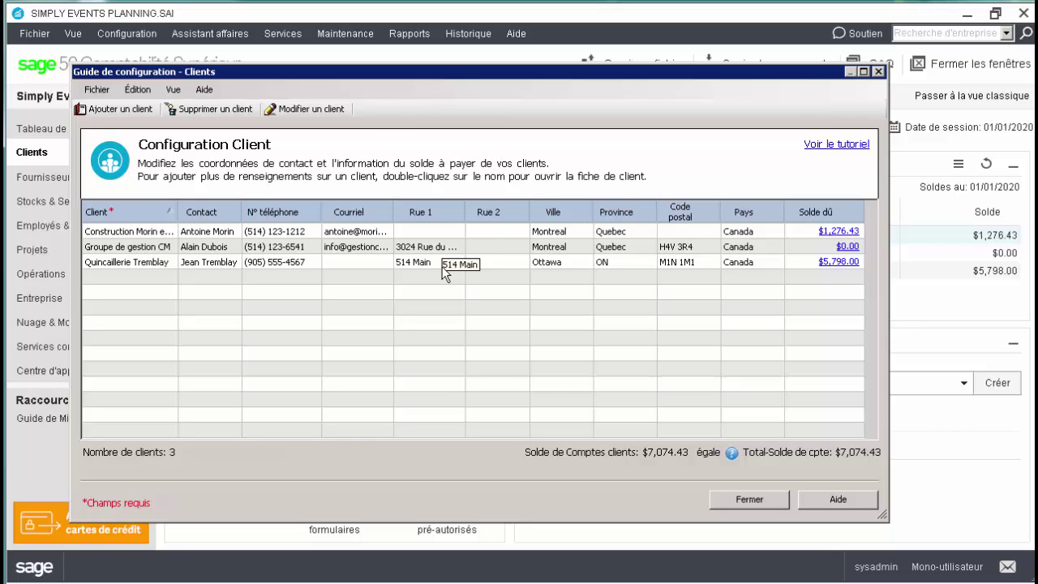
{"action": "left_click", "coordinate": [442, 270]}
{"action": "type", "text": "987 Champla"}
{"action": "key", "text": "Tab"}
{"action": "key", "text": "Tab"}
{"action": "key", "text": "Tab"}
{"action": "key", "text": "Tab"}
{"action": "type", "text": "M1"}
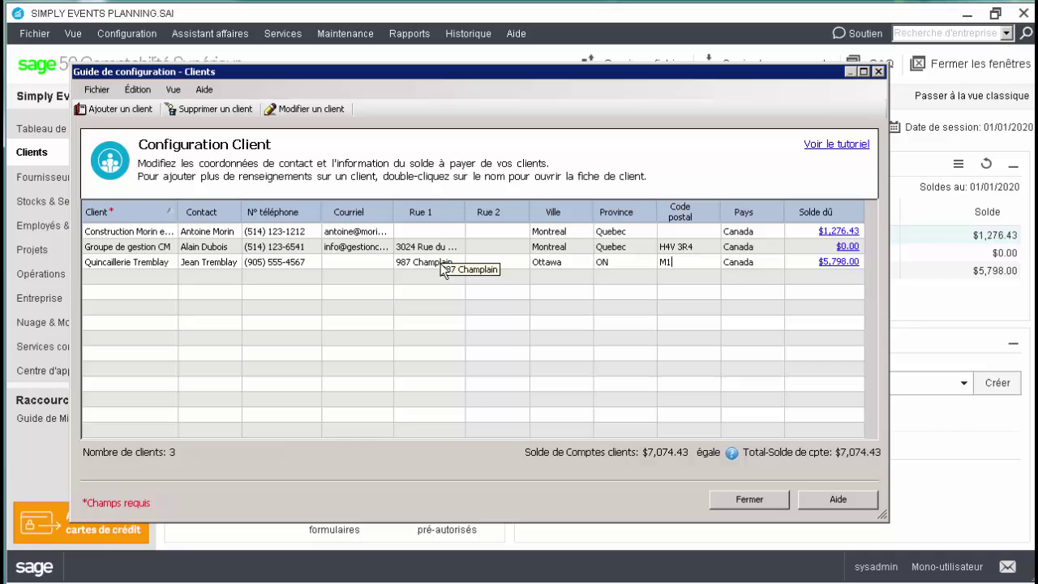
{"action": "type", "text": "R 1H1"}
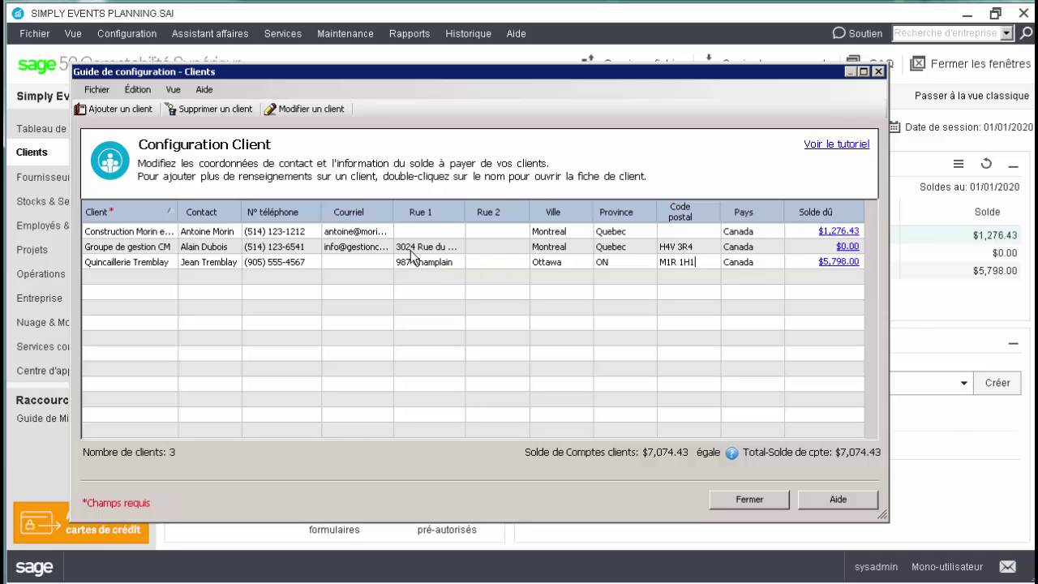
Step: Delete the client Groupe de gestion CM together with its consultation data
{"action": "left_click", "coordinate": [135, 248]}
{"action": "left_click", "coordinate": [211, 111]}
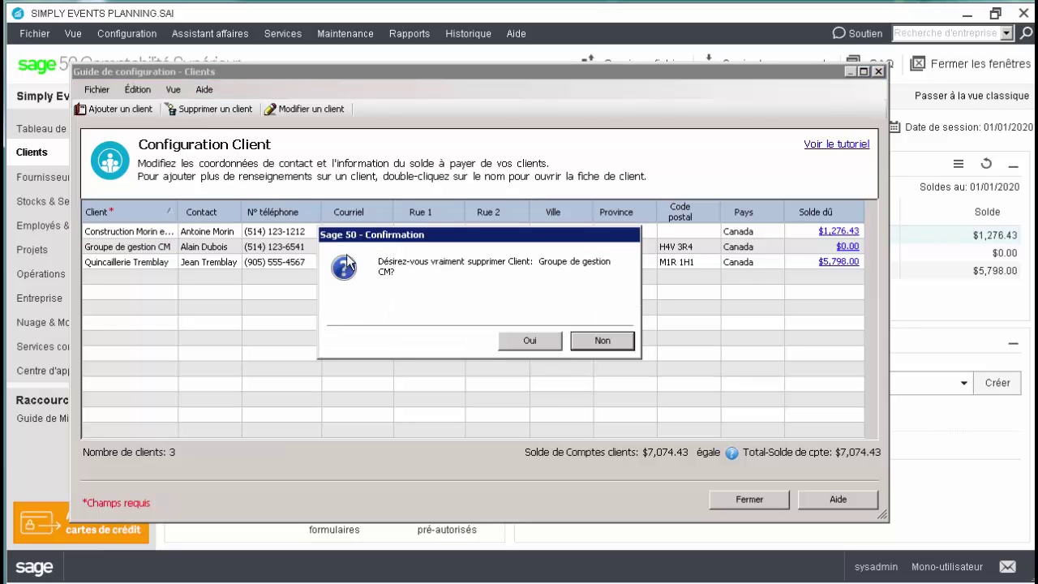
{"action": "left_click", "coordinate": [523, 343]}
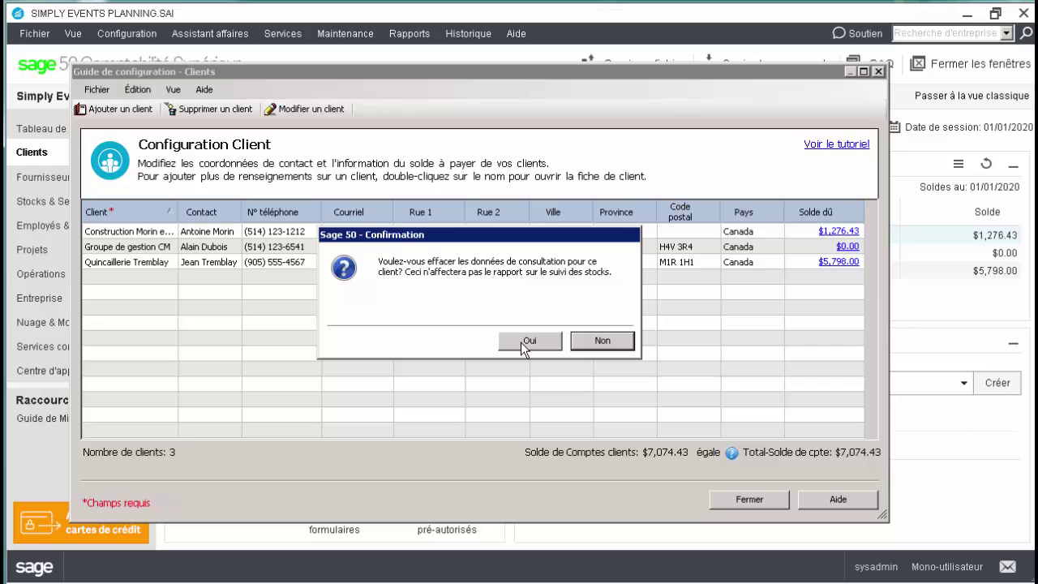
{"action": "left_click", "coordinate": [521, 343]}
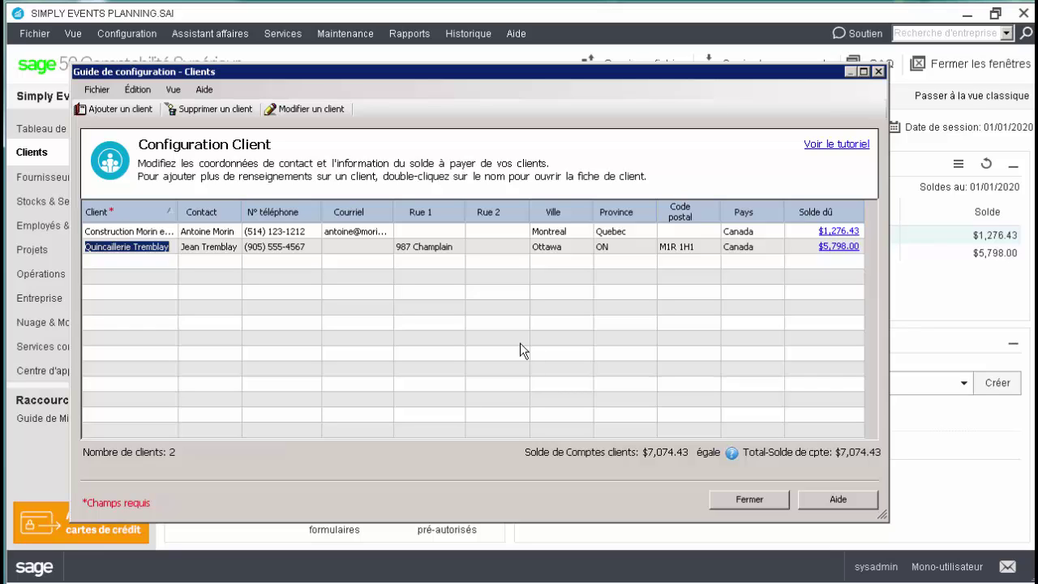
Step: Move the Courriel column before the phone number column and sort the clients by Solde dû in descending order
{"action": "left_click", "coordinate": [372, 213]}
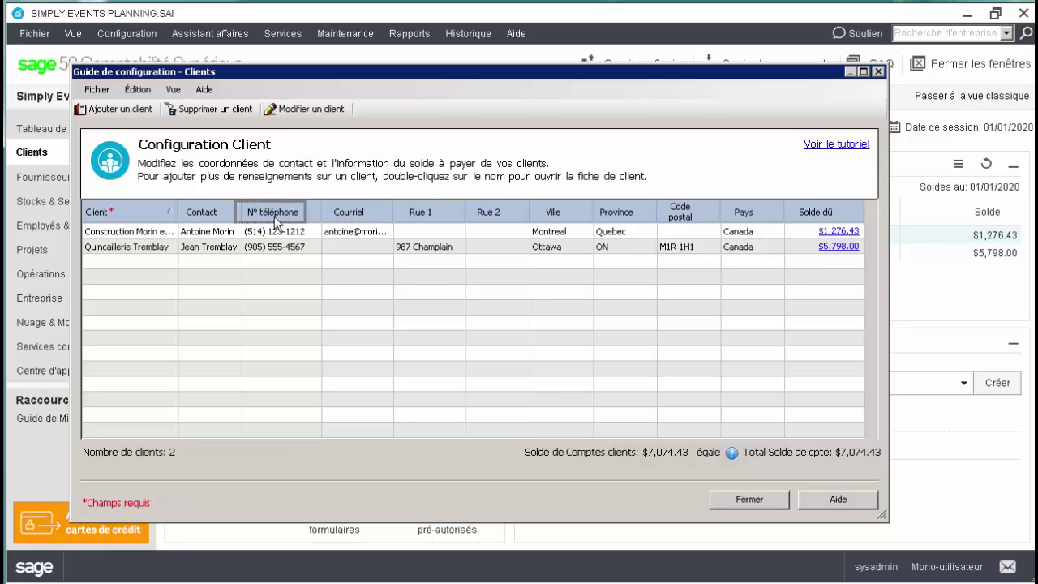
{"action": "left_click_drag", "start_coordinate": [275, 219], "coordinate": [274, 218]}
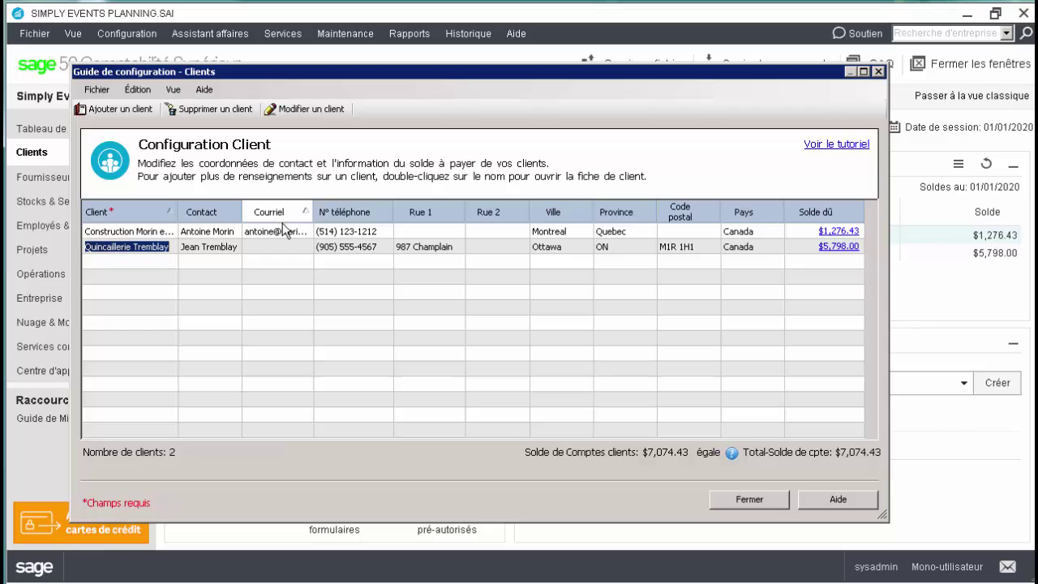
{"action": "left_click", "coordinate": [849, 215]}
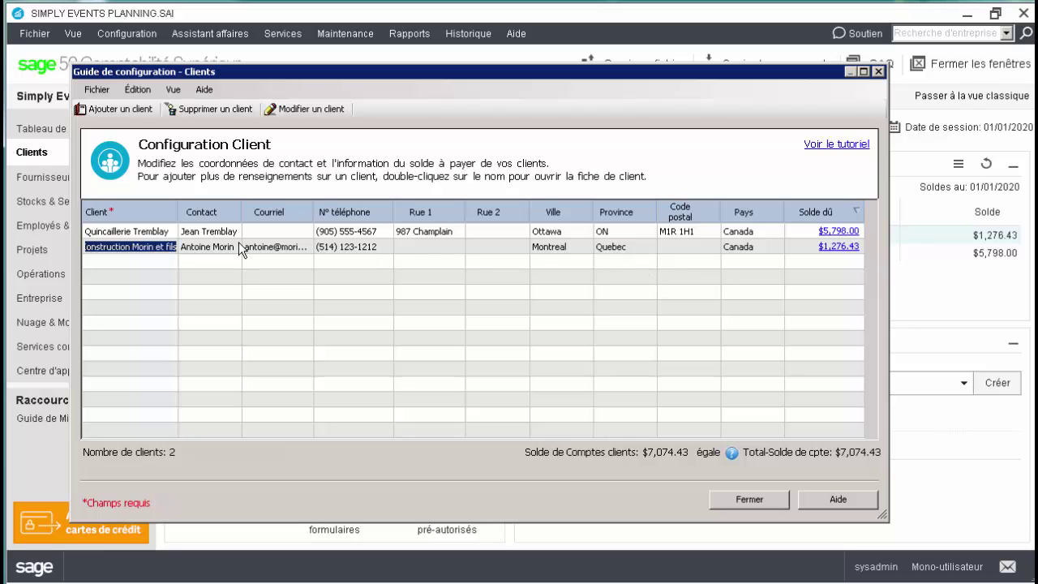
Step: View the full record of Construction Morin et fils, and close the record and the Guide de configuration
{"action": "double_click", "coordinate": [173, 246]}
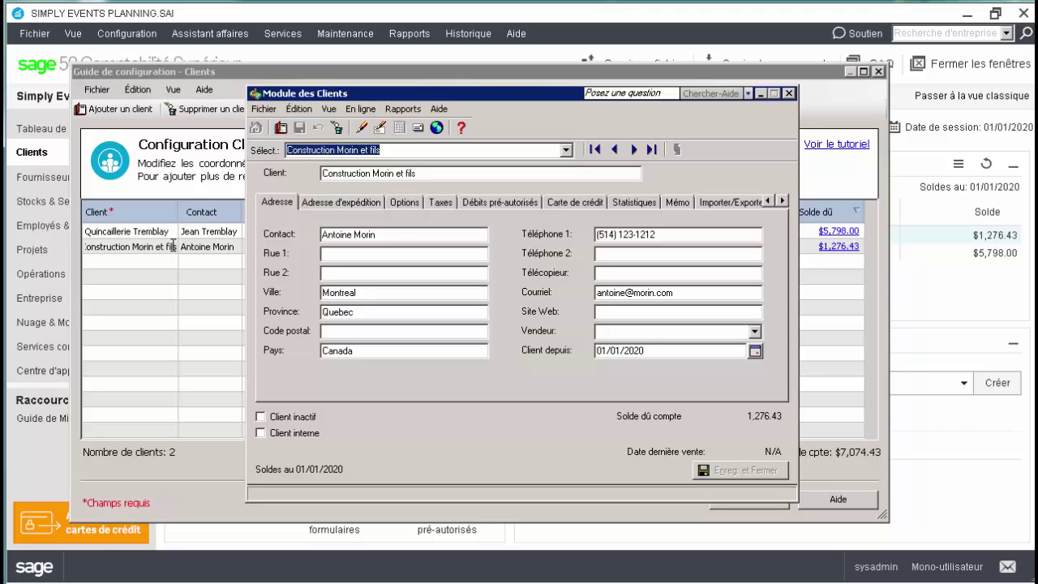
{"action": "left_click", "coordinate": [788, 92]}
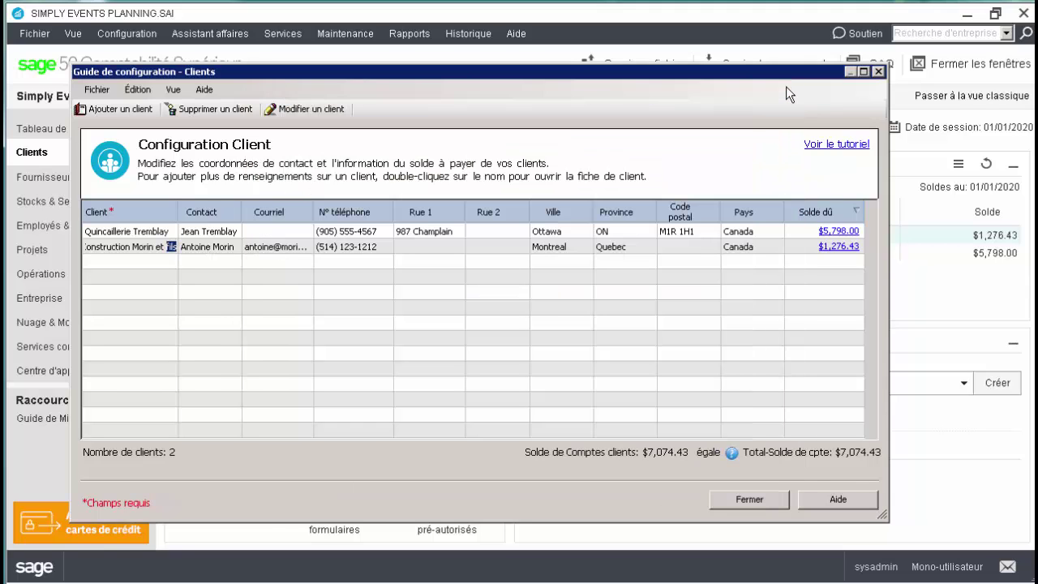
{"action": "left_click", "coordinate": [777, 498]}
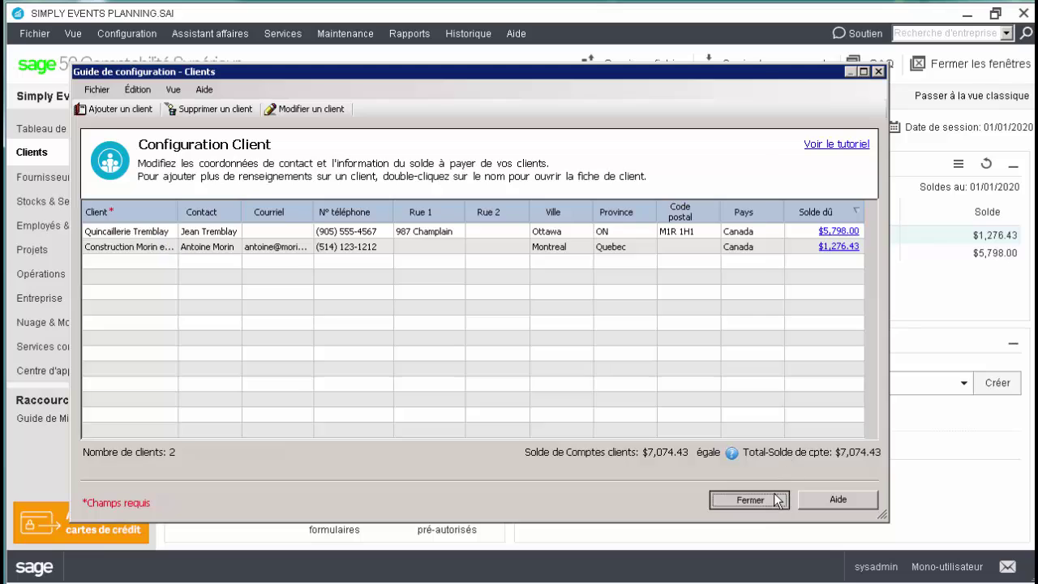
{"action": "left_click", "coordinate": [660, 498]}
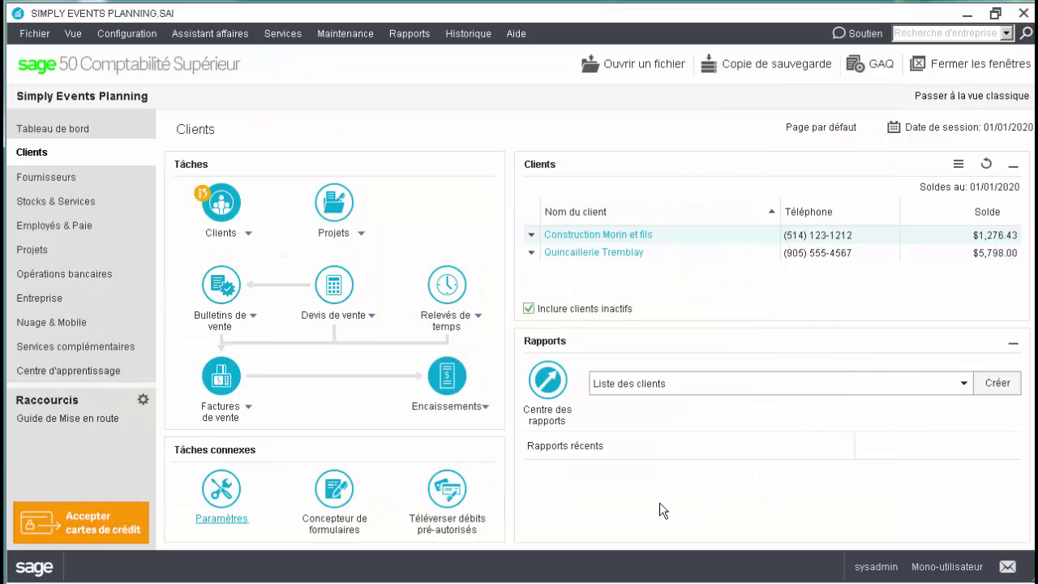